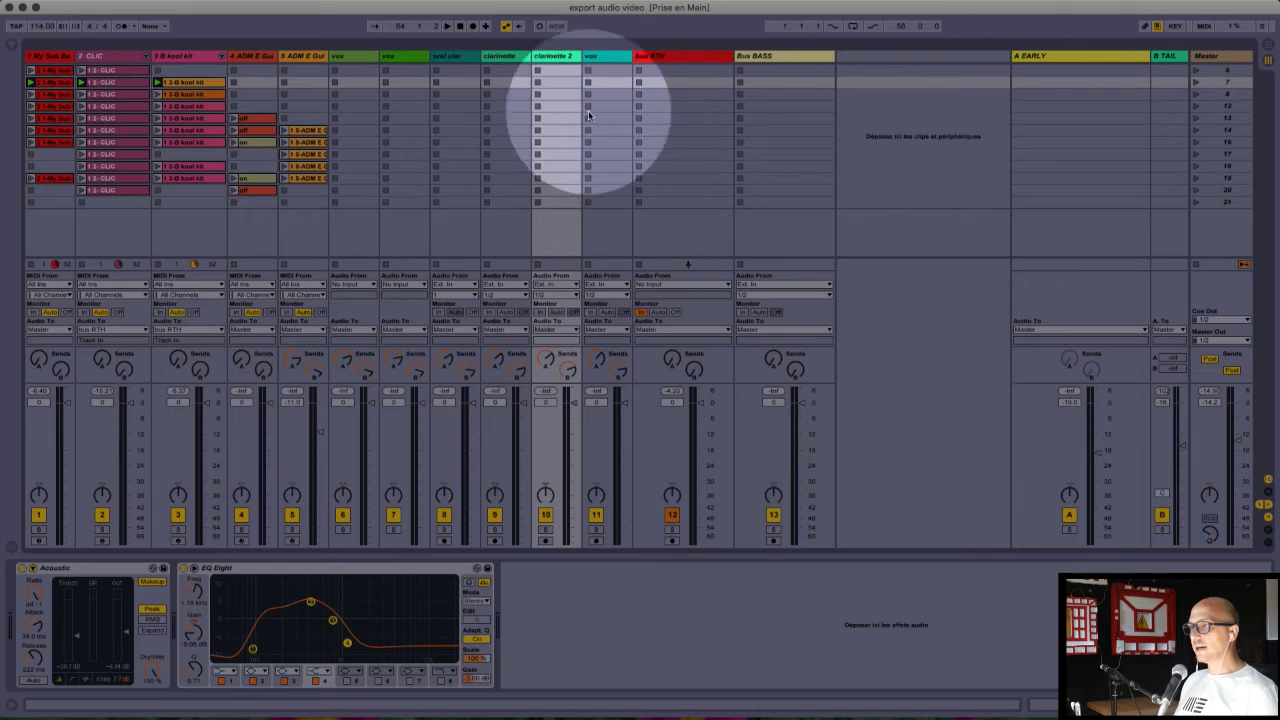
- Show the Arrangement, switch all tracks back to arrangement playback and select the whole arrangement
{"action": "left_click", "coordinate": [504, 31]}
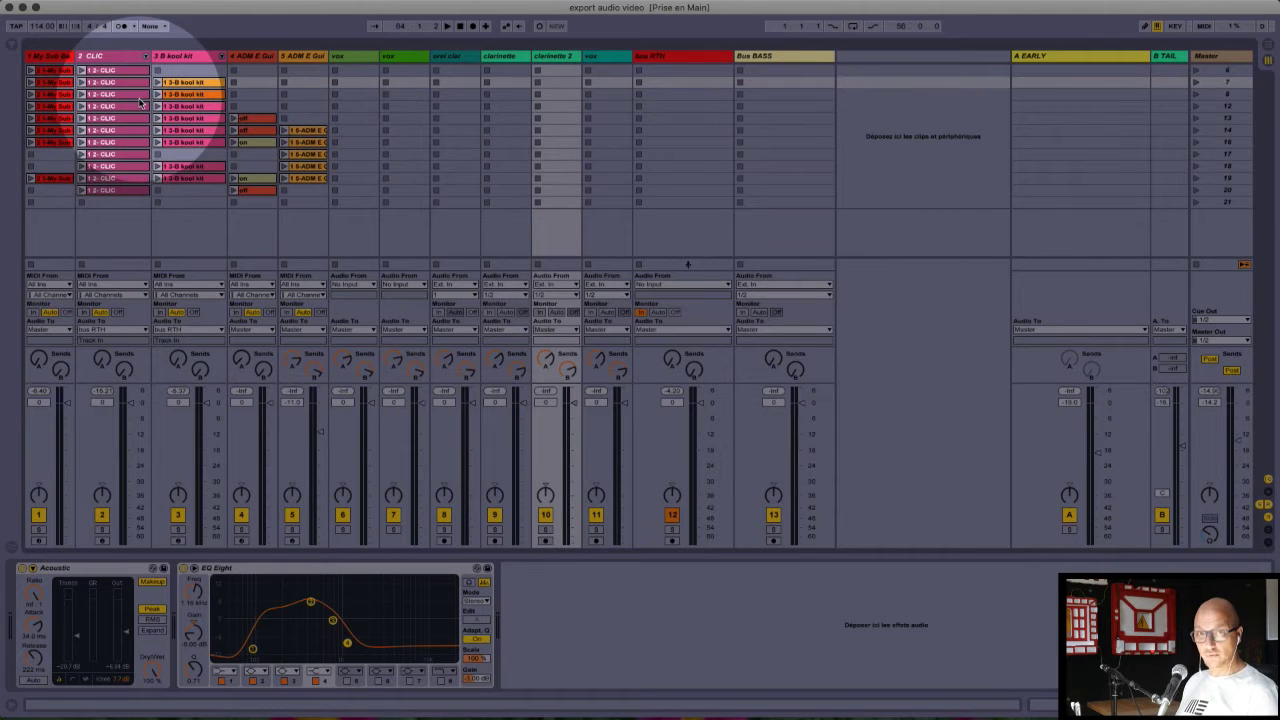
{"action": "key", "text": "Tab"}
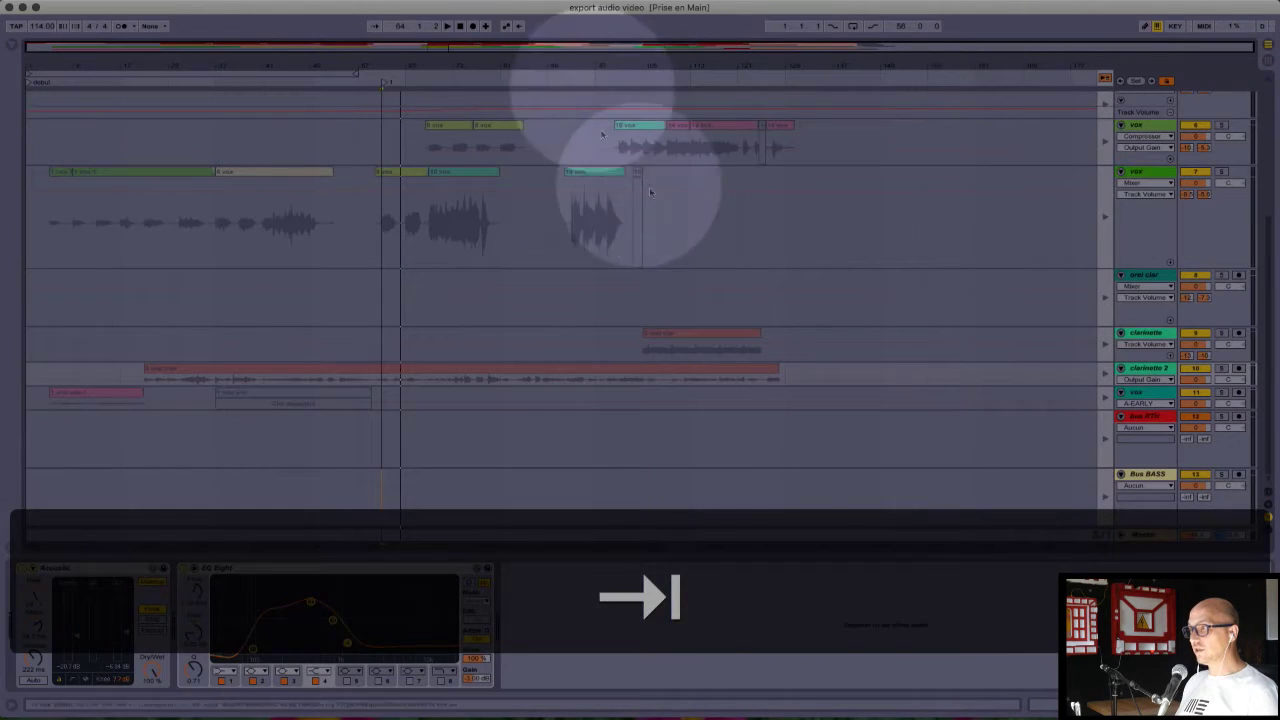
{"action": "left_click", "coordinate": [1105, 79]}
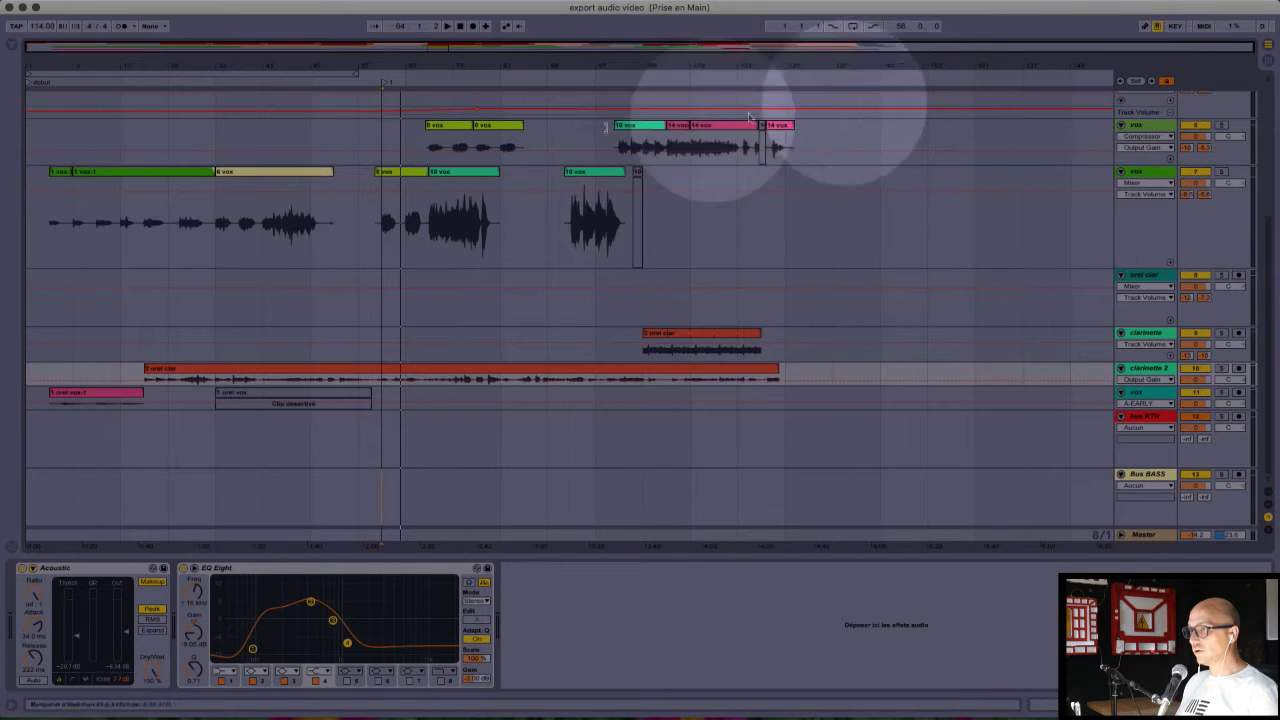
{"action": "left_click", "coordinate": [423, 95]}
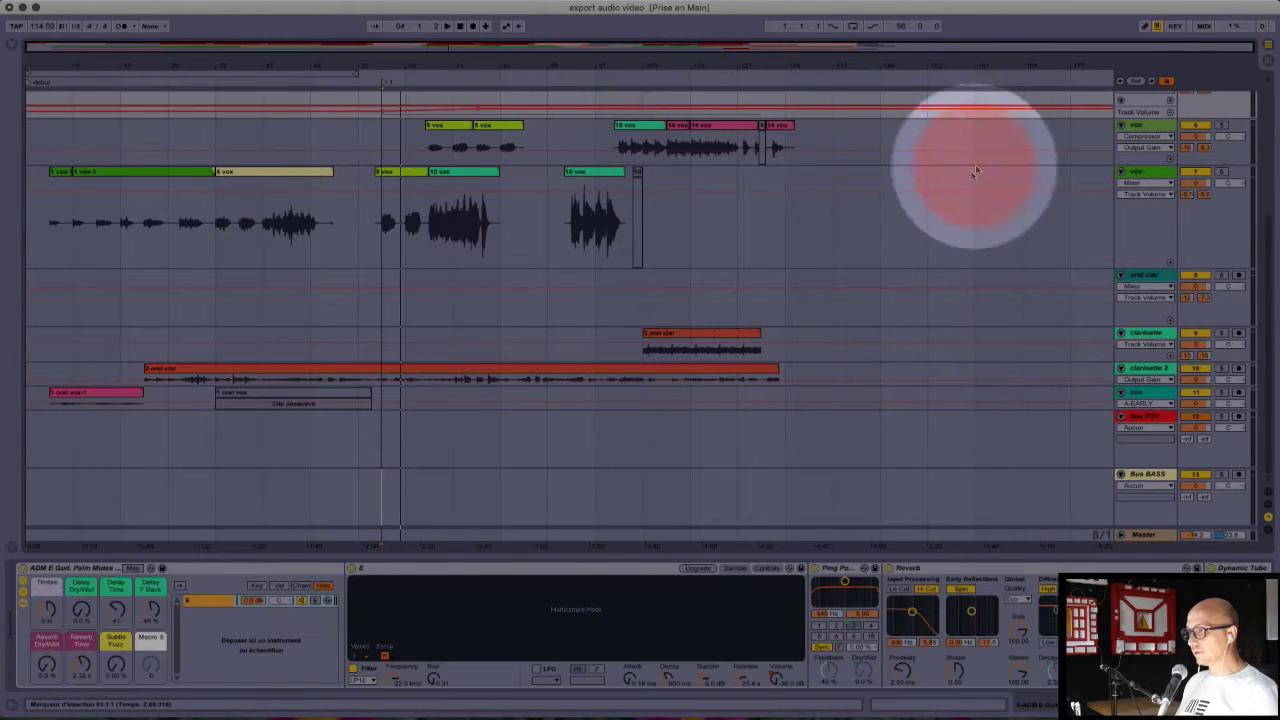
{"action": "left_click_drag", "start_coordinate": [826, 189], "coordinate": [823, 191]}
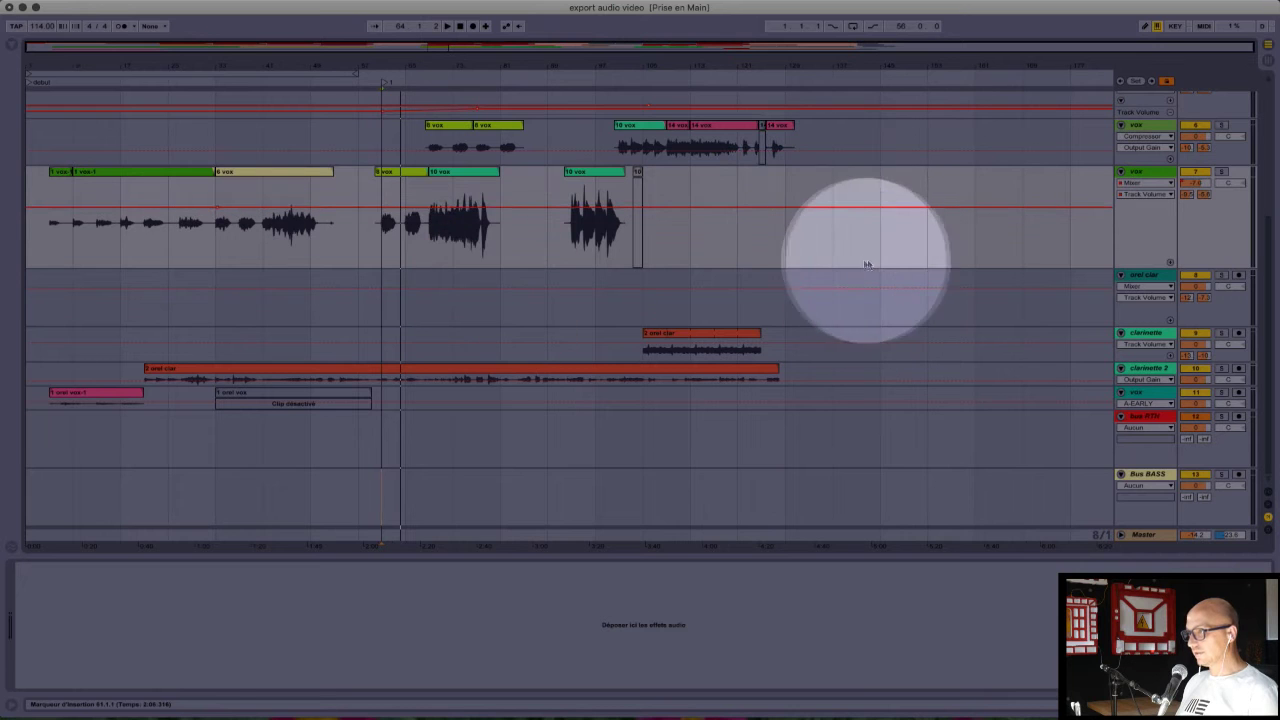
{"action": "left_click_drag", "start_coordinate": [880, 232], "coordinate": [60, 226]}
{"action": "key", "text": "super+a"}
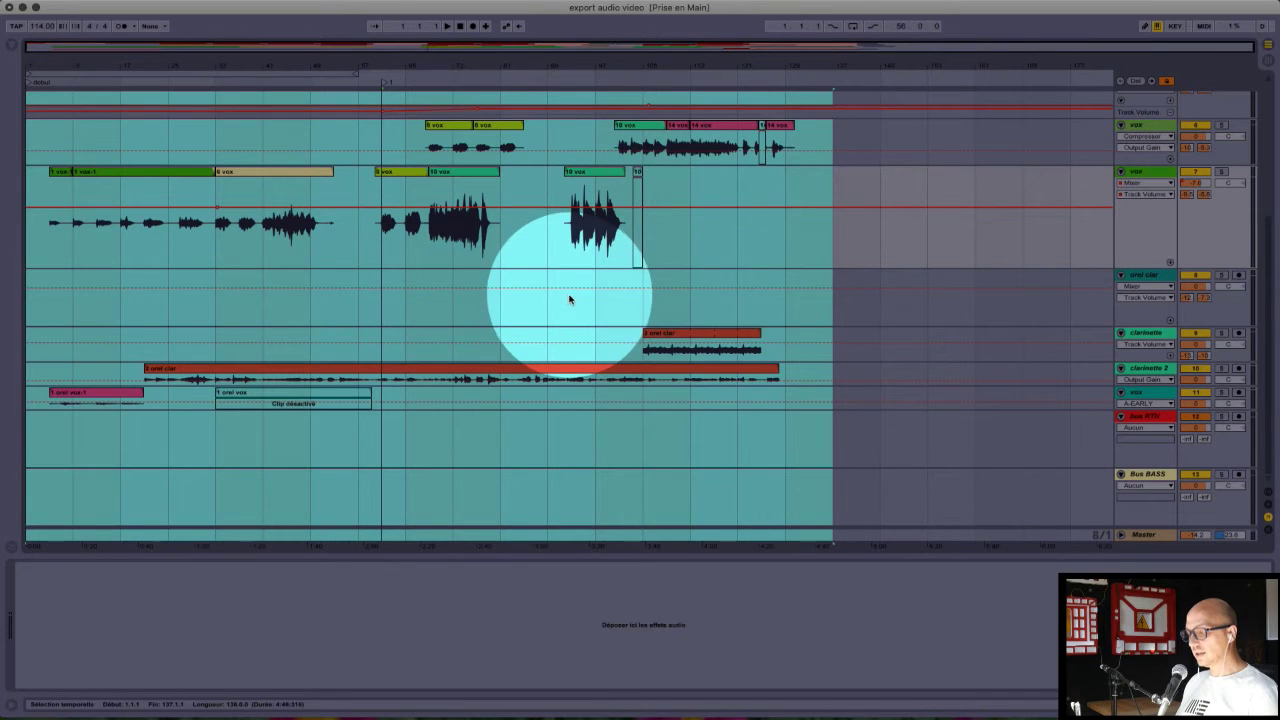
- Play scene 8 in the Session View to hear its clips, and stop playback
{"action": "key", "text": "Tab"}
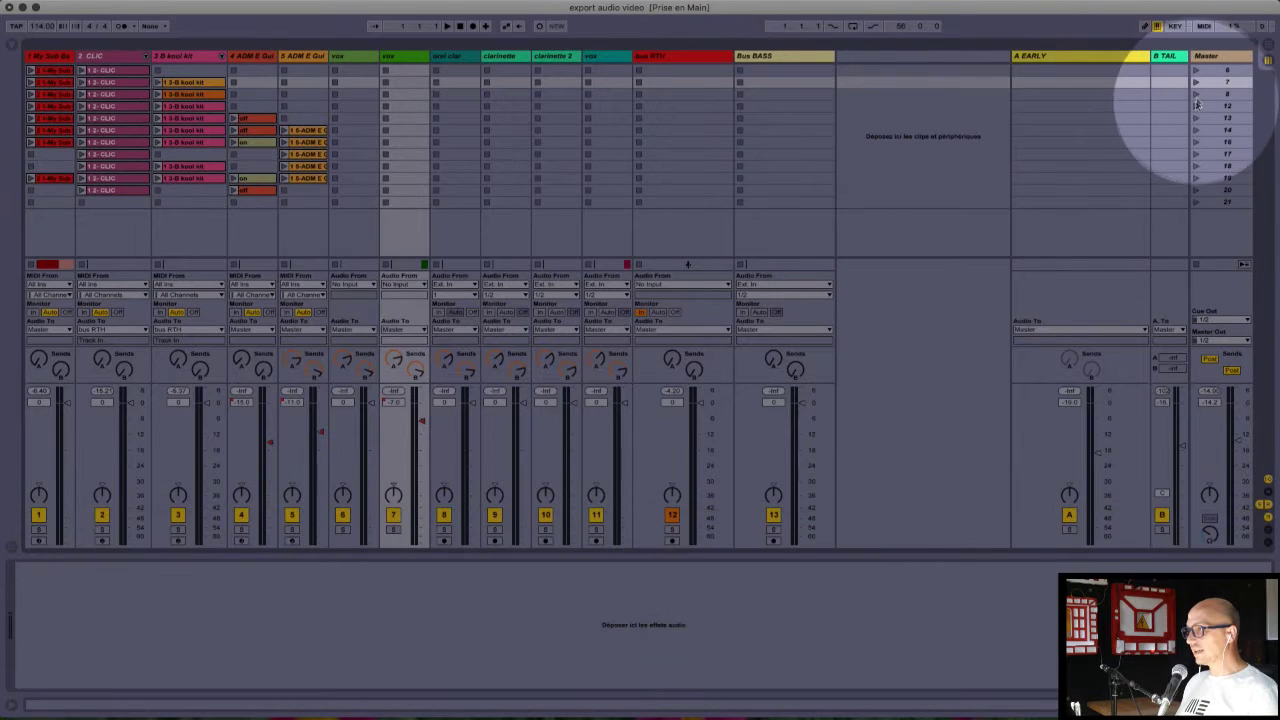
{"action": "left_click", "coordinate": [1196, 94]}
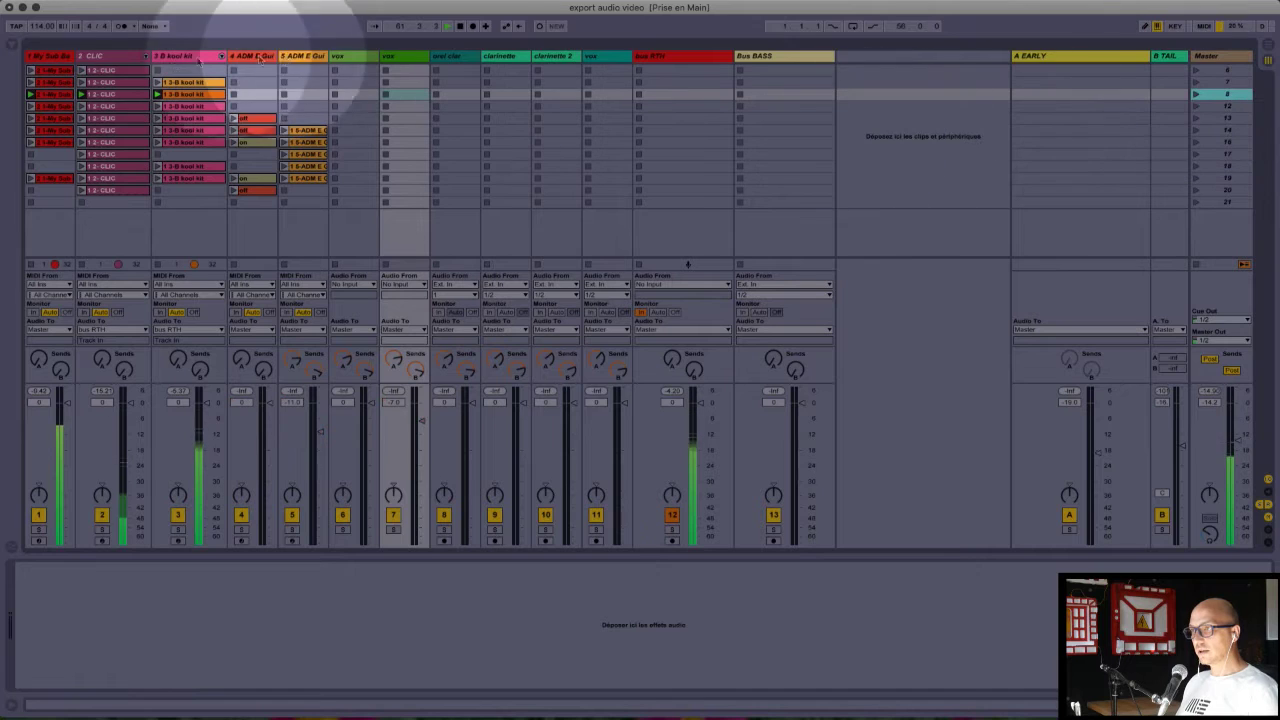
{"action": "key", "text": "space"}
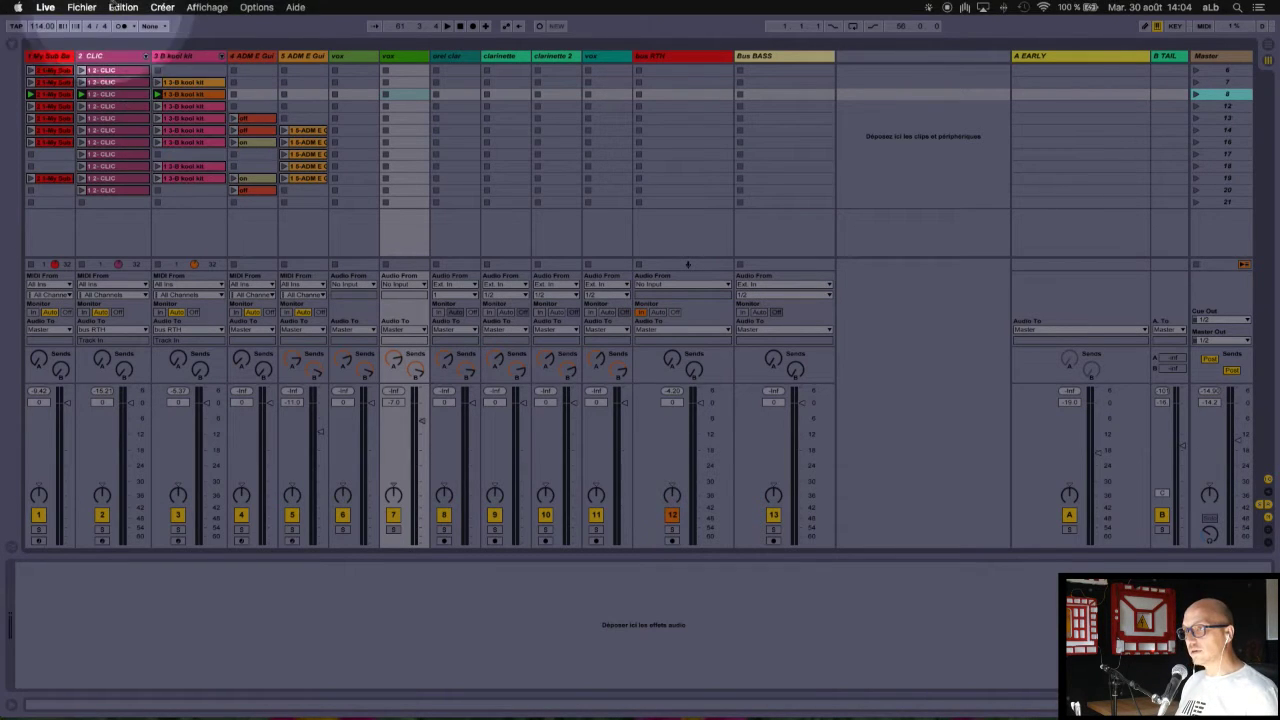
- Examine which tracks the audio/video export offers for rendering from the Session View, and close the export settings without exporting
{"action": "left_click", "coordinate": [82, 7]}
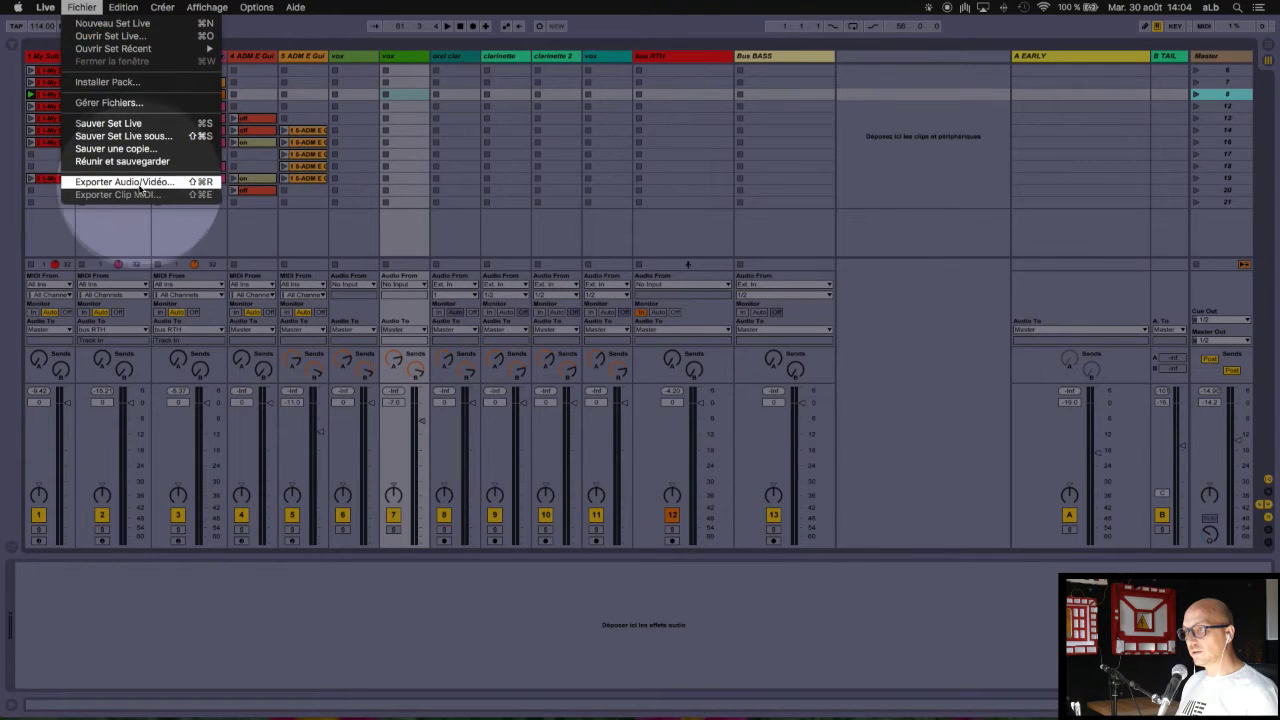
{"action": "left_click", "coordinate": [143, 183]}
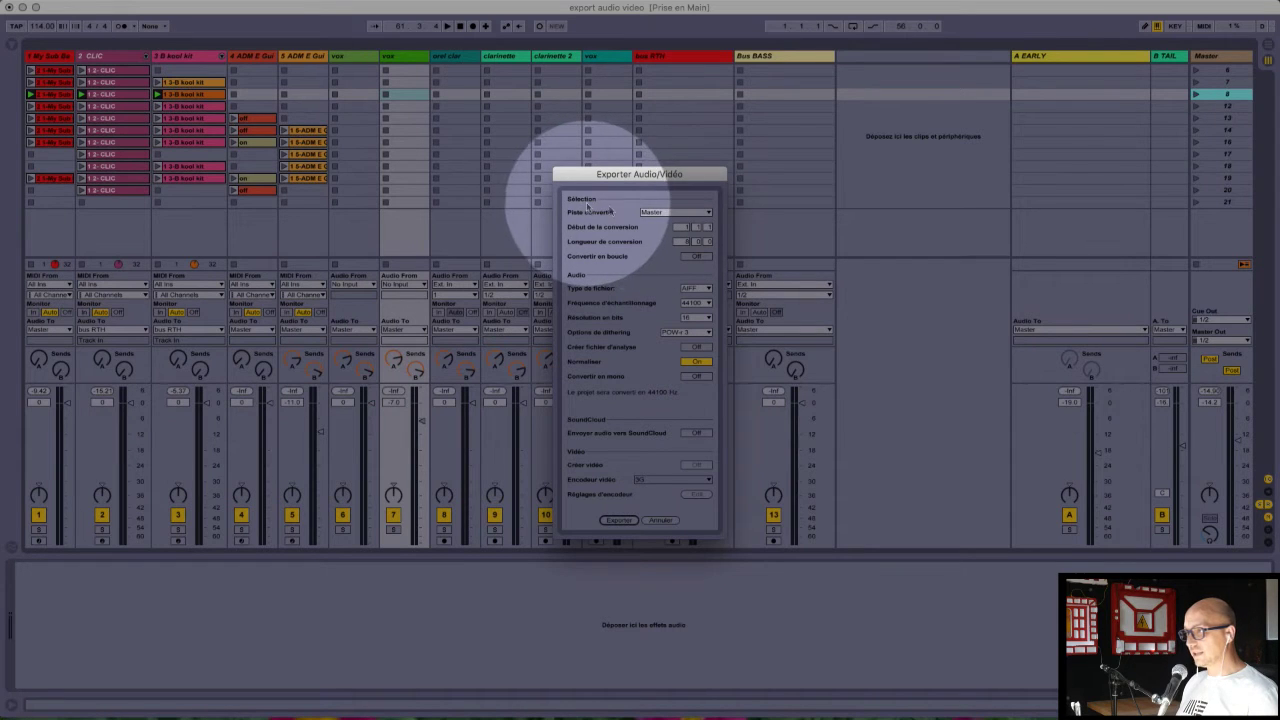
{"action": "left_click", "coordinate": [652, 213]}
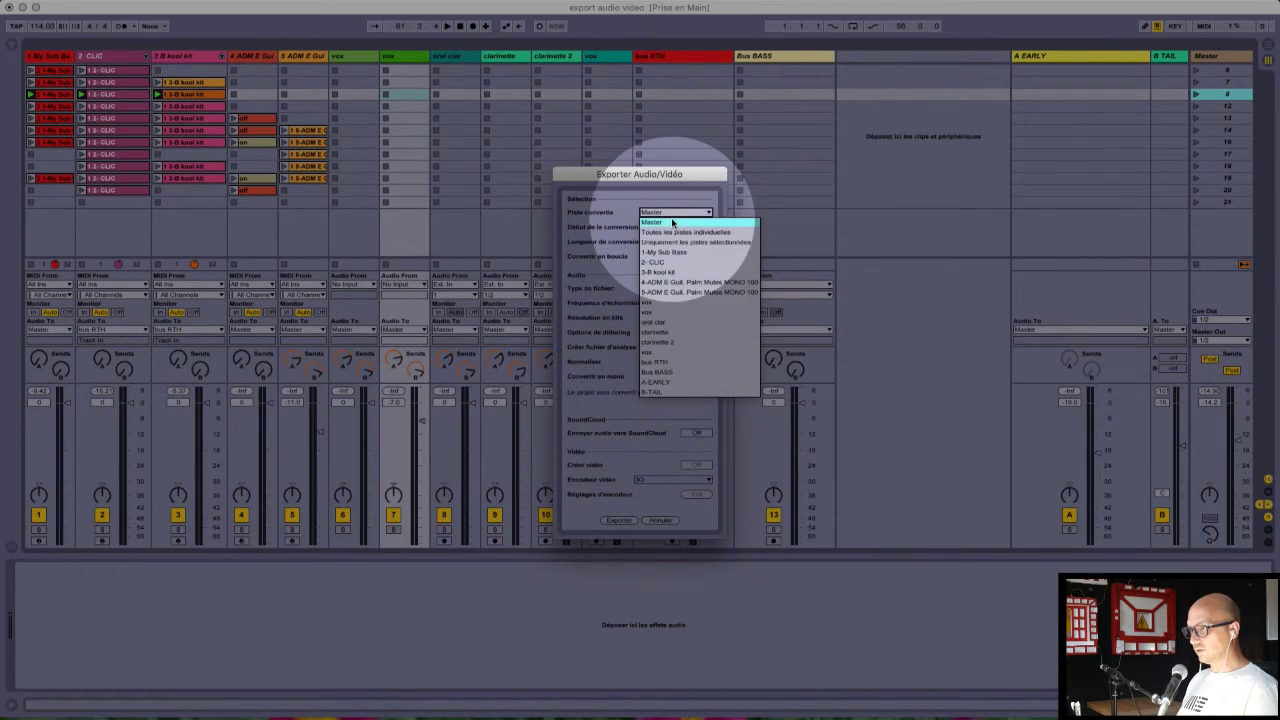
{"action": "left_click", "coordinate": [660, 214]}
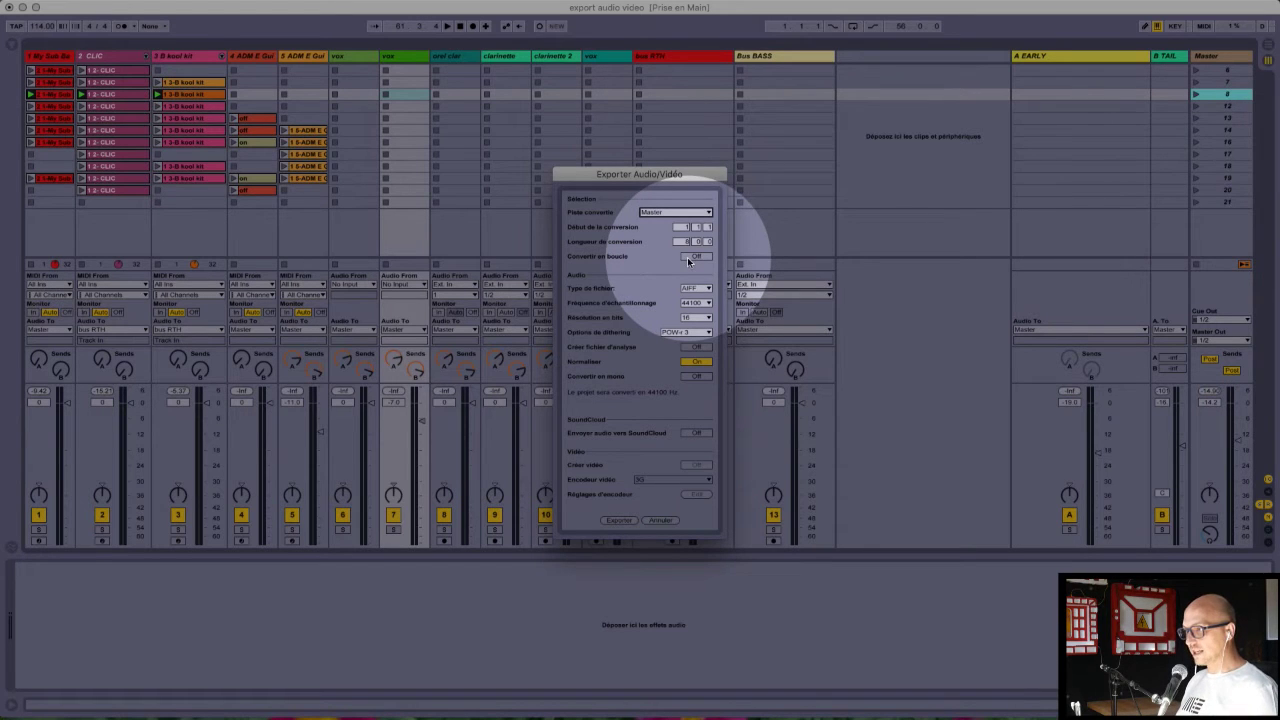
{"action": "left_click", "coordinate": [660, 520]}
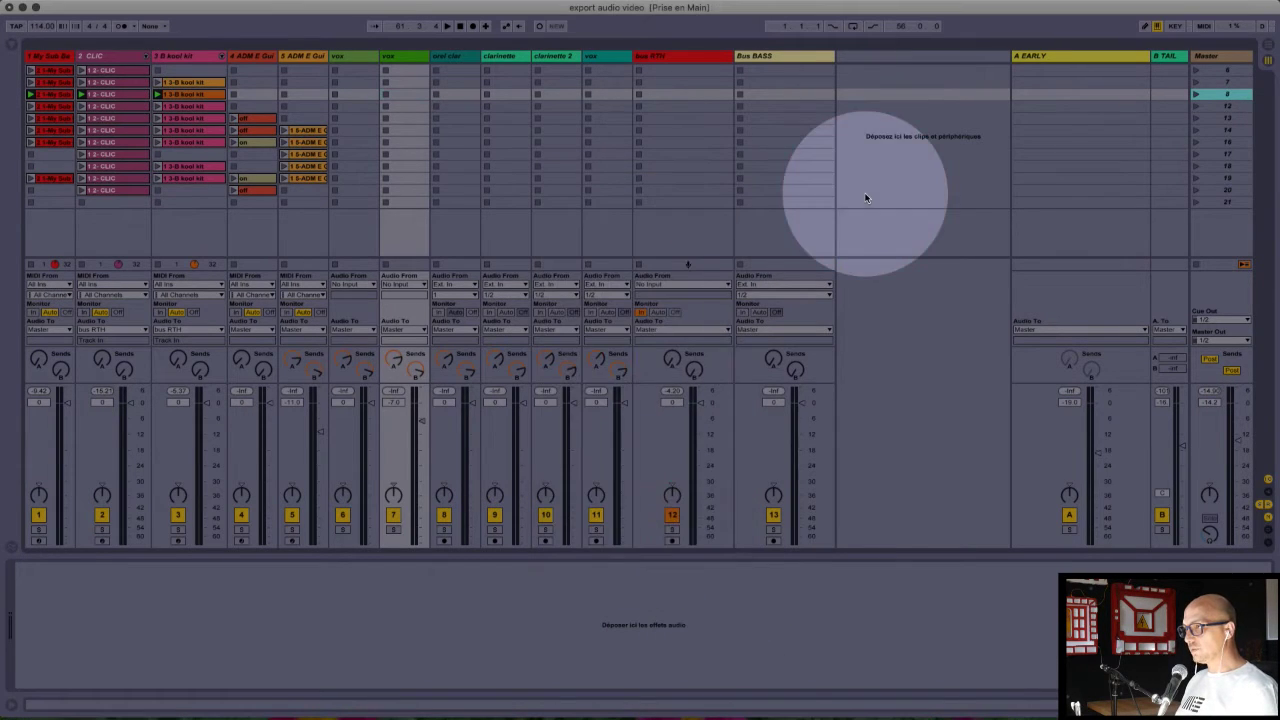
- Return to the Arrangement, restore arrangement playback on all tracks and open the audio/video export settings for the selected range
{"action": "key", "text": "Tab"}
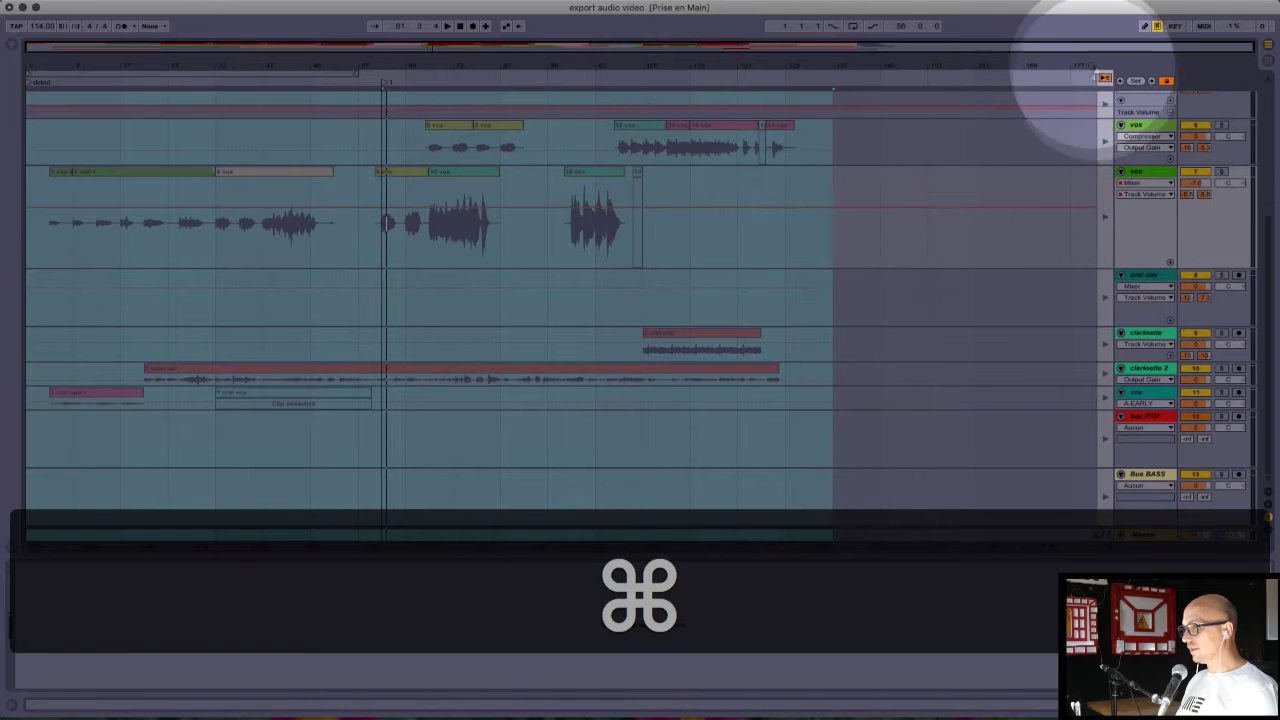
{"action": "left_click", "coordinate": [1103, 77]}
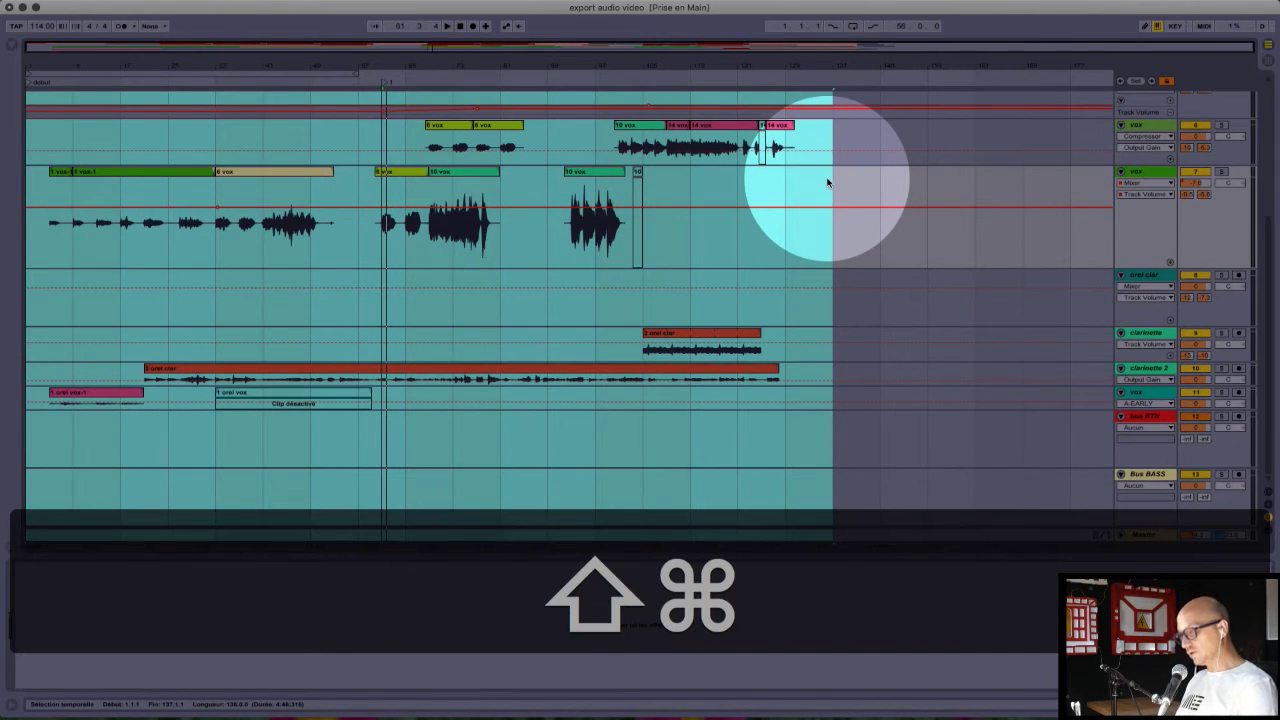
{"action": "key", "text": "shift+super+r"}
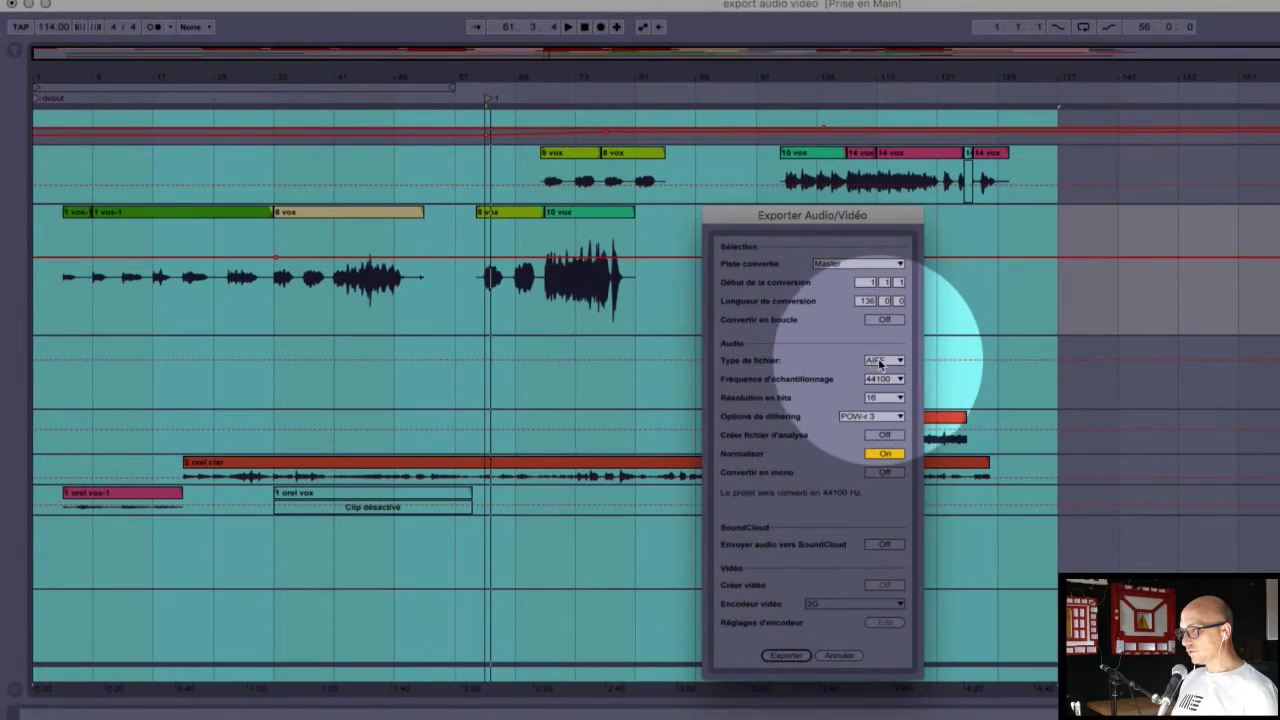
- Use AIFF as the export file type and 44100 as the sample rate
{"action": "left_click", "coordinate": [878, 342]}
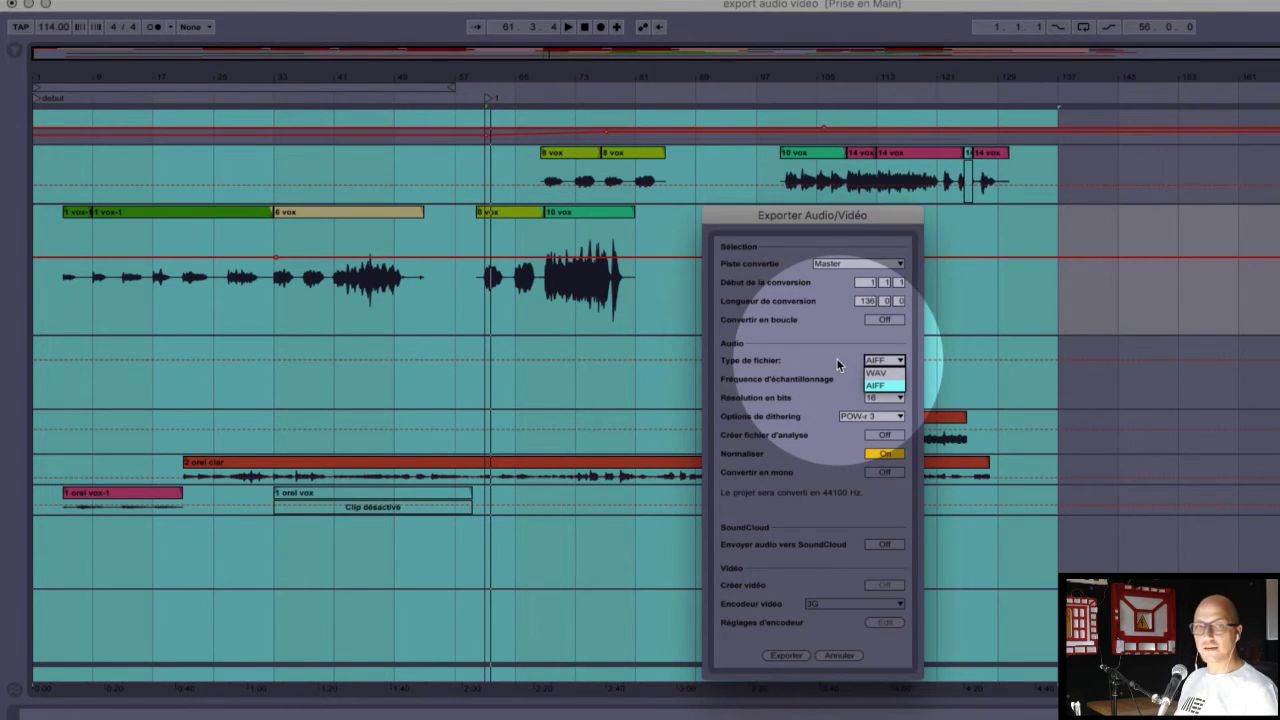
{"action": "left_click", "coordinate": [838, 365]}
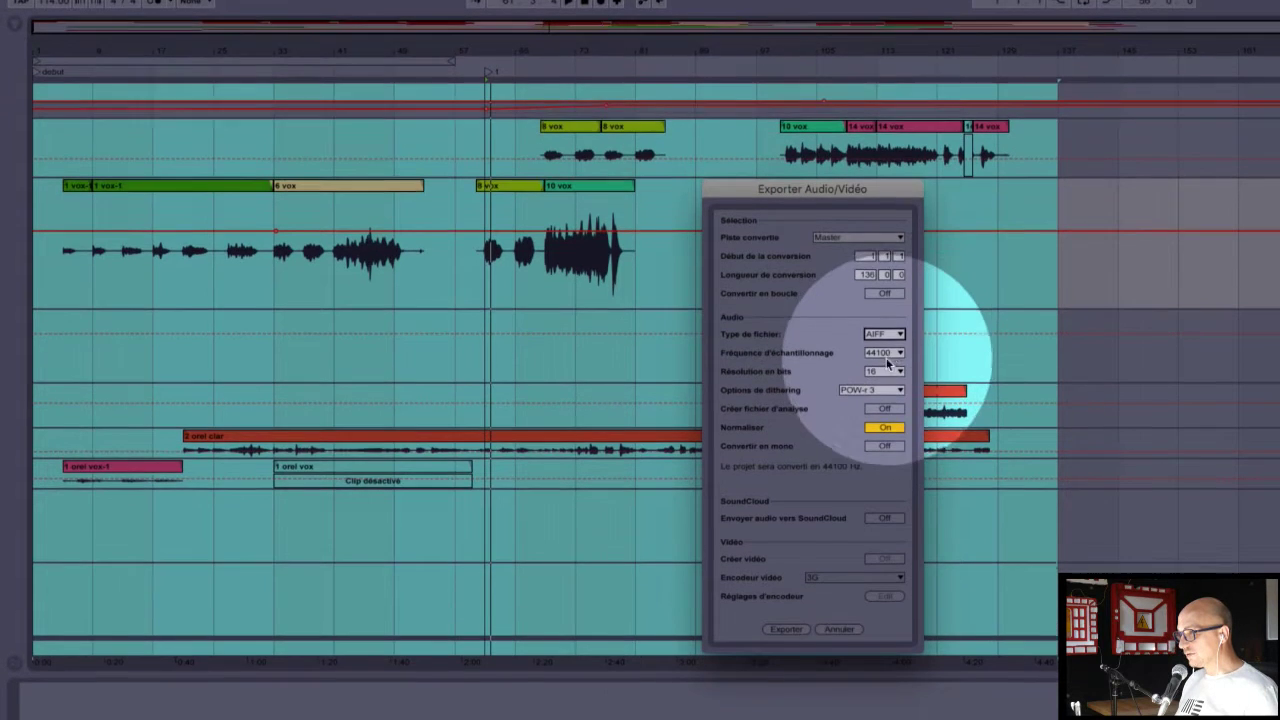
{"action": "left_click", "coordinate": [886, 336]}
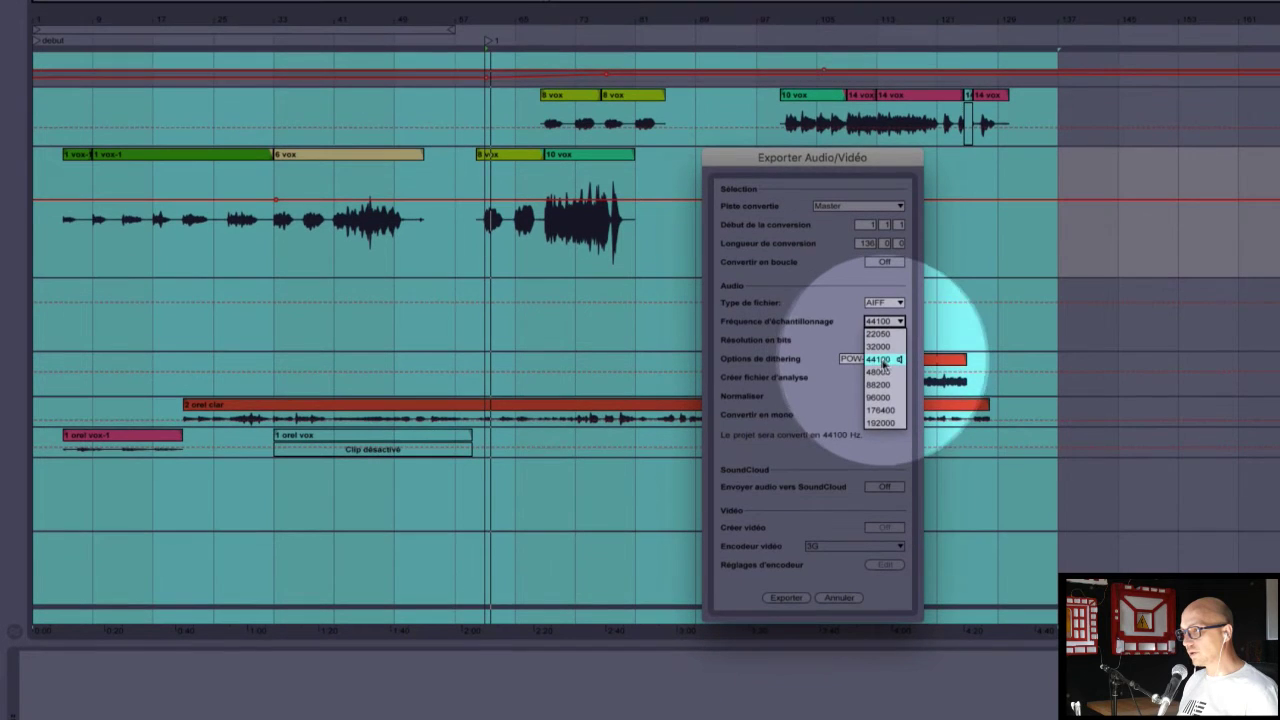
{"action": "left_click", "coordinate": [886, 361]}
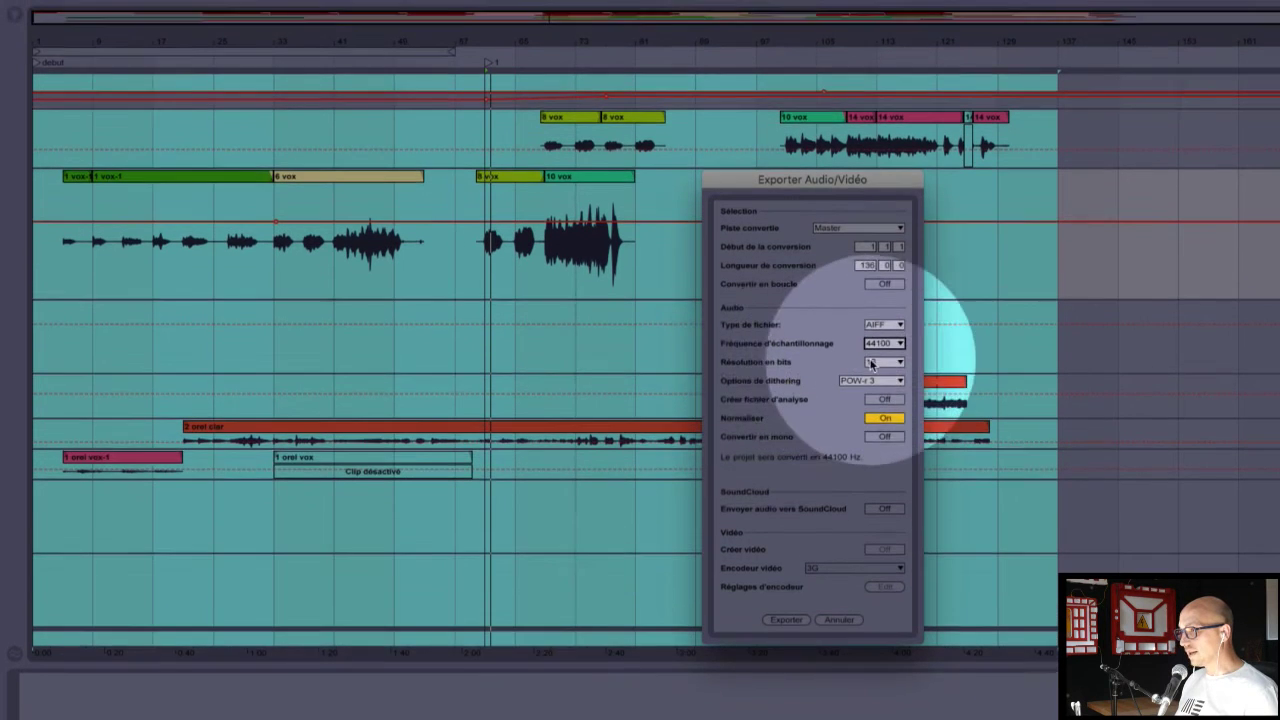
- Use a 16-bit resolution and POW-r 3 dithering for the export
{"action": "left_click", "coordinate": [875, 342]}
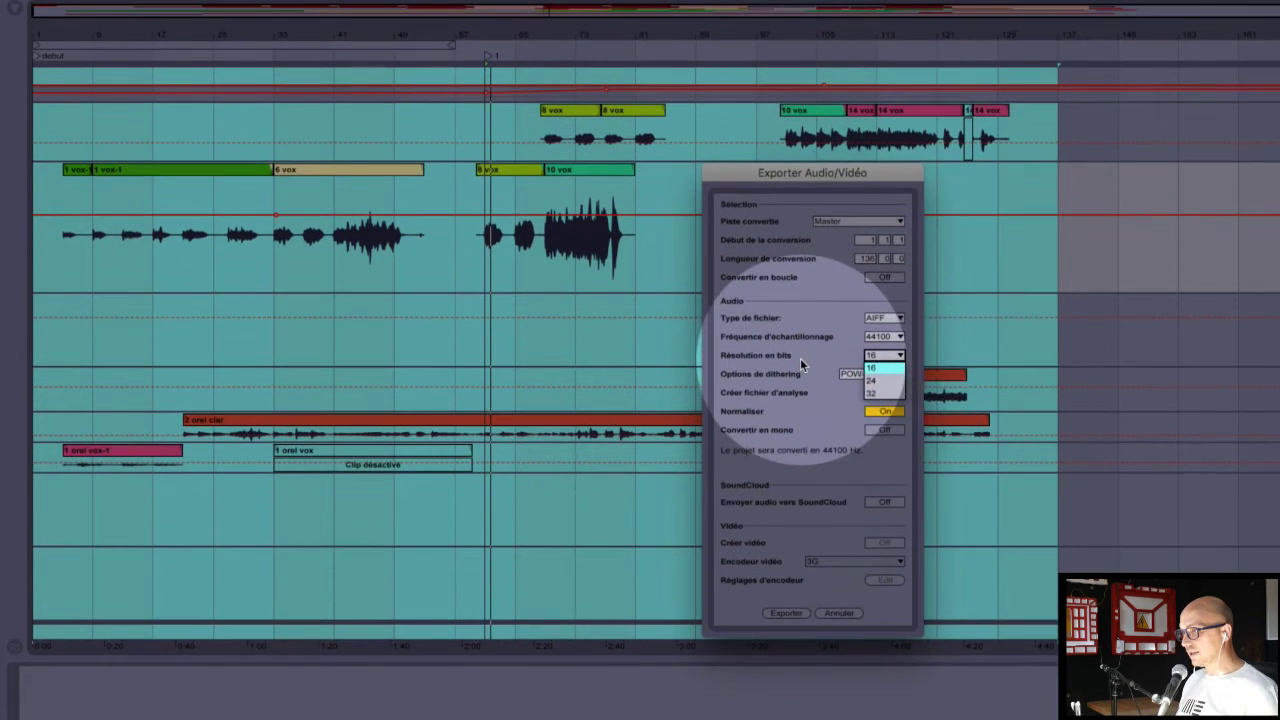
{"action": "left_click", "coordinate": [800, 368]}
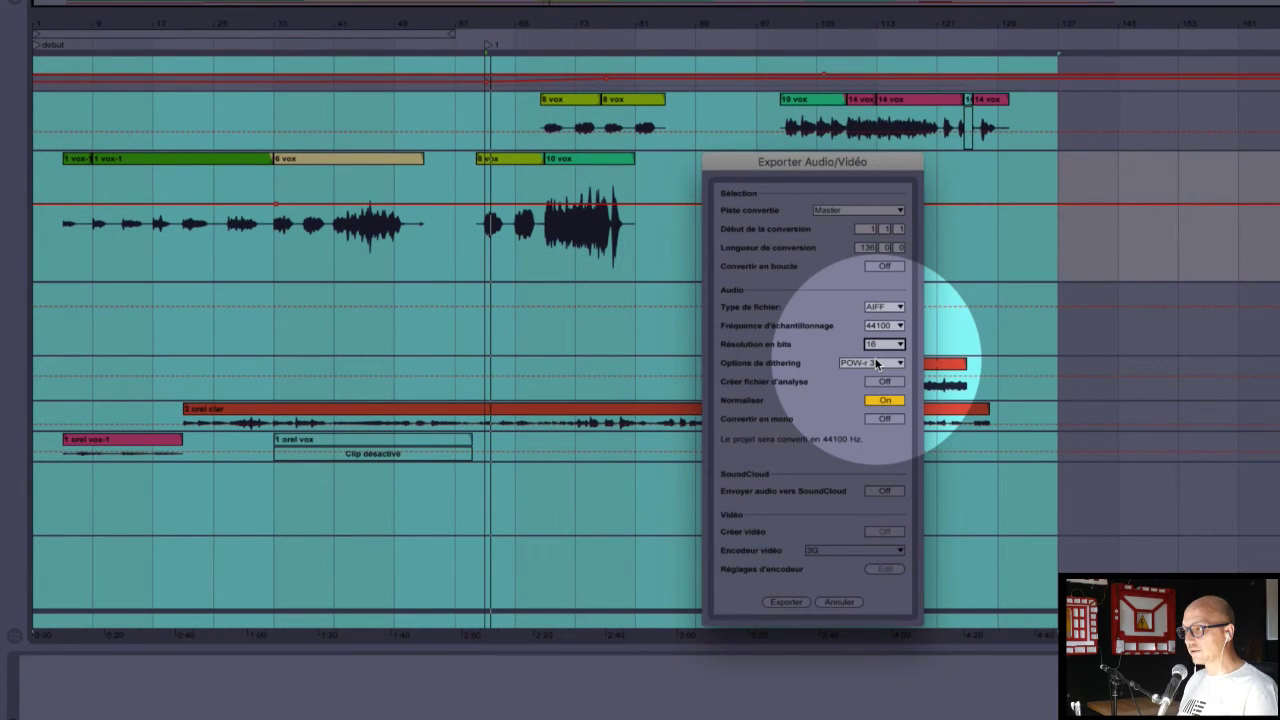
{"action": "left_click", "coordinate": [876, 364]}
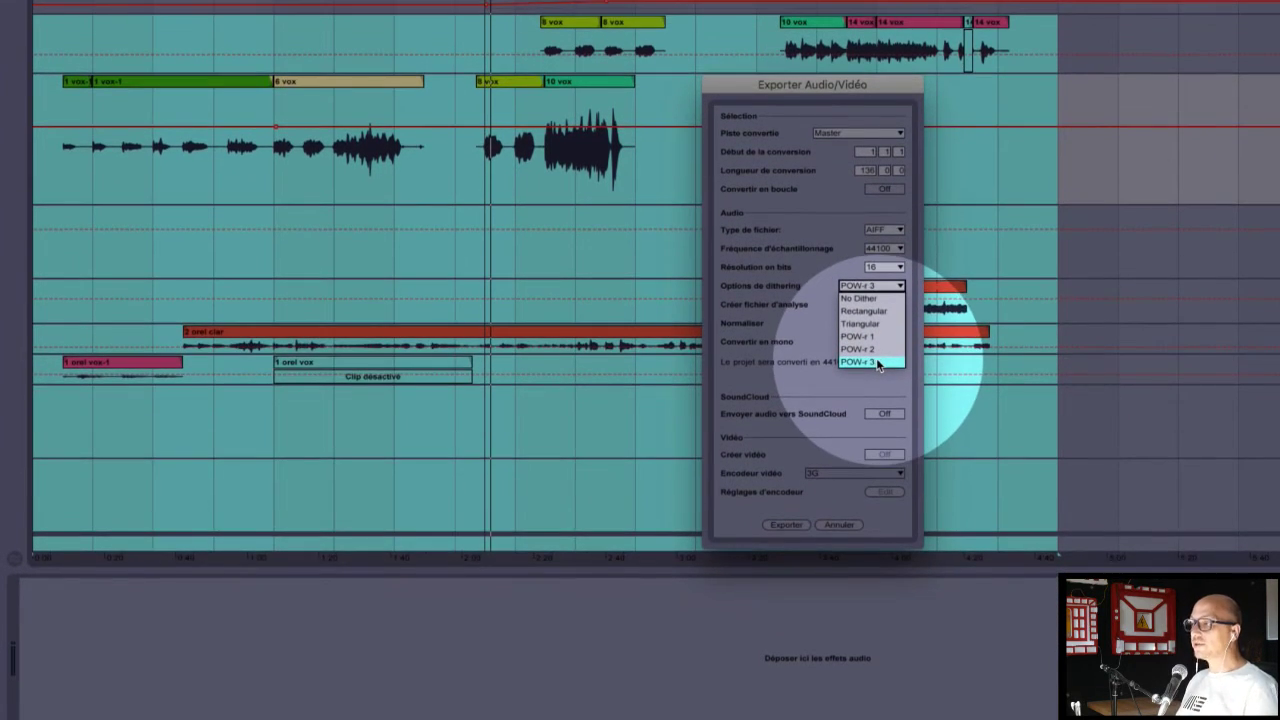
{"action": "left_click", "coordinate": [877, 362]}
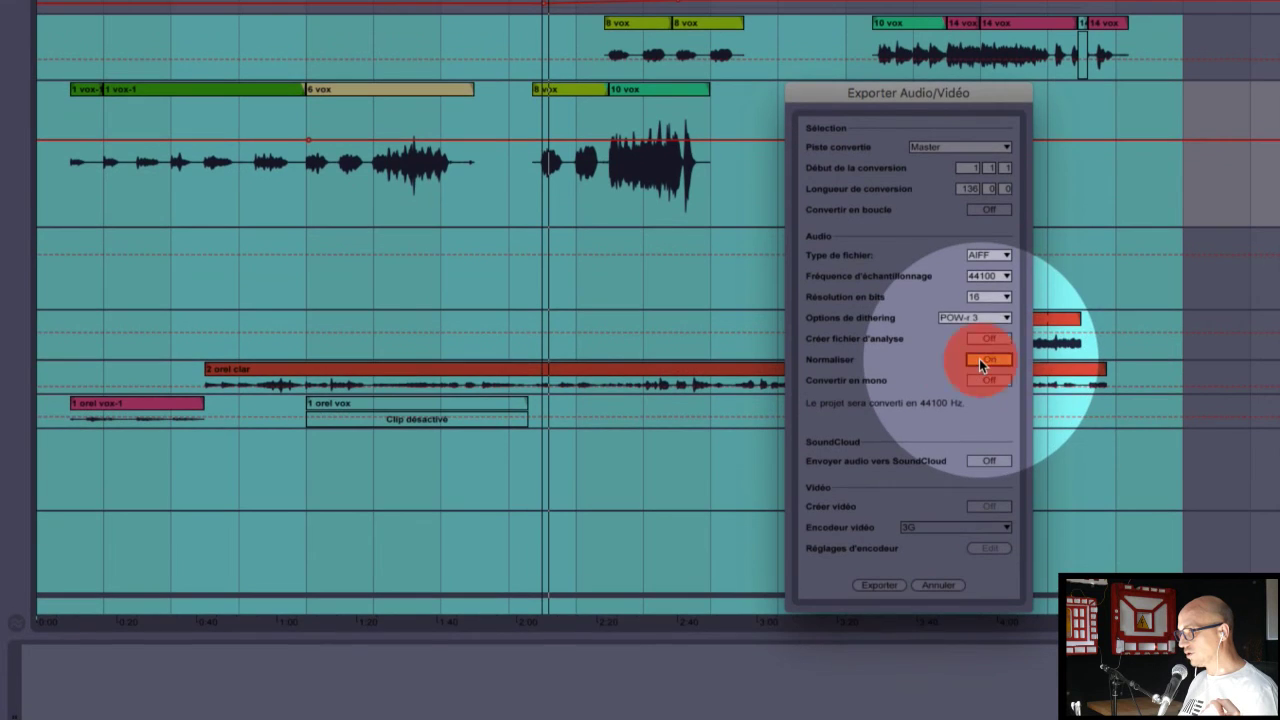
- Turn normalisation off and export the audio as "export audio video" to the Bureau folder
{"action": "left_click", "coordinate": [979, 358]}
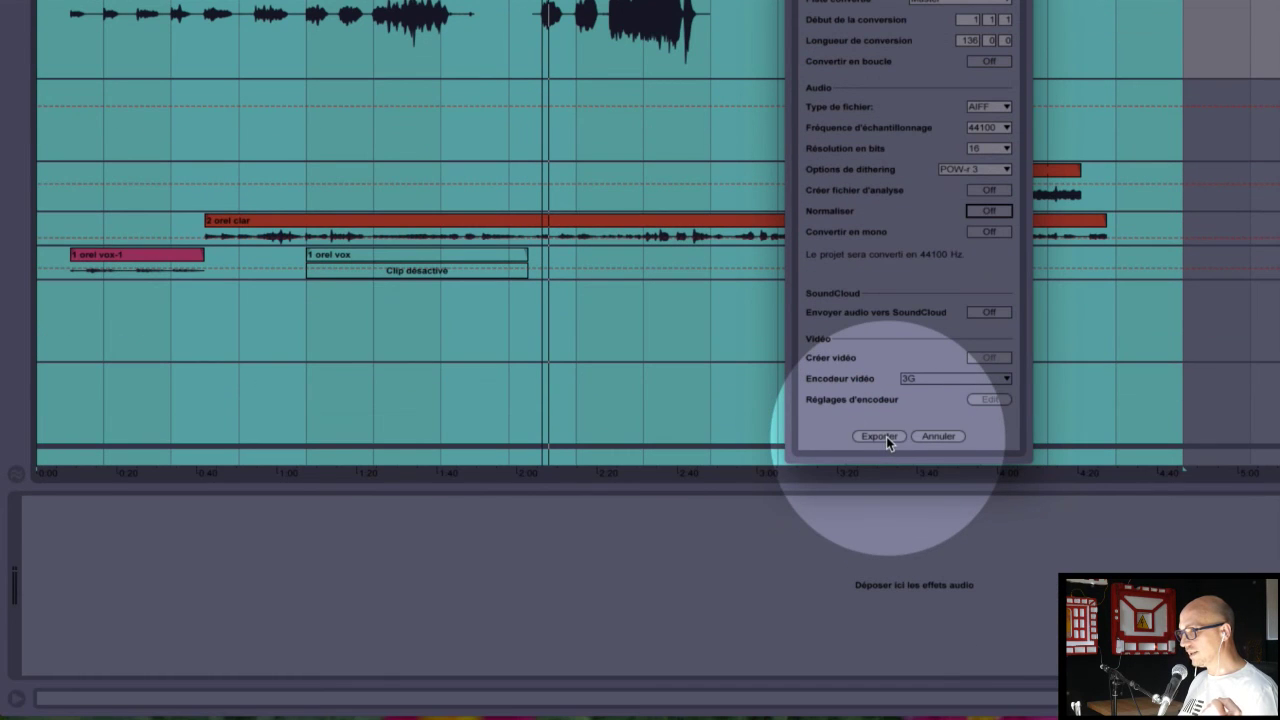
{"action": "left_click", "coordinate": [886, 436]}
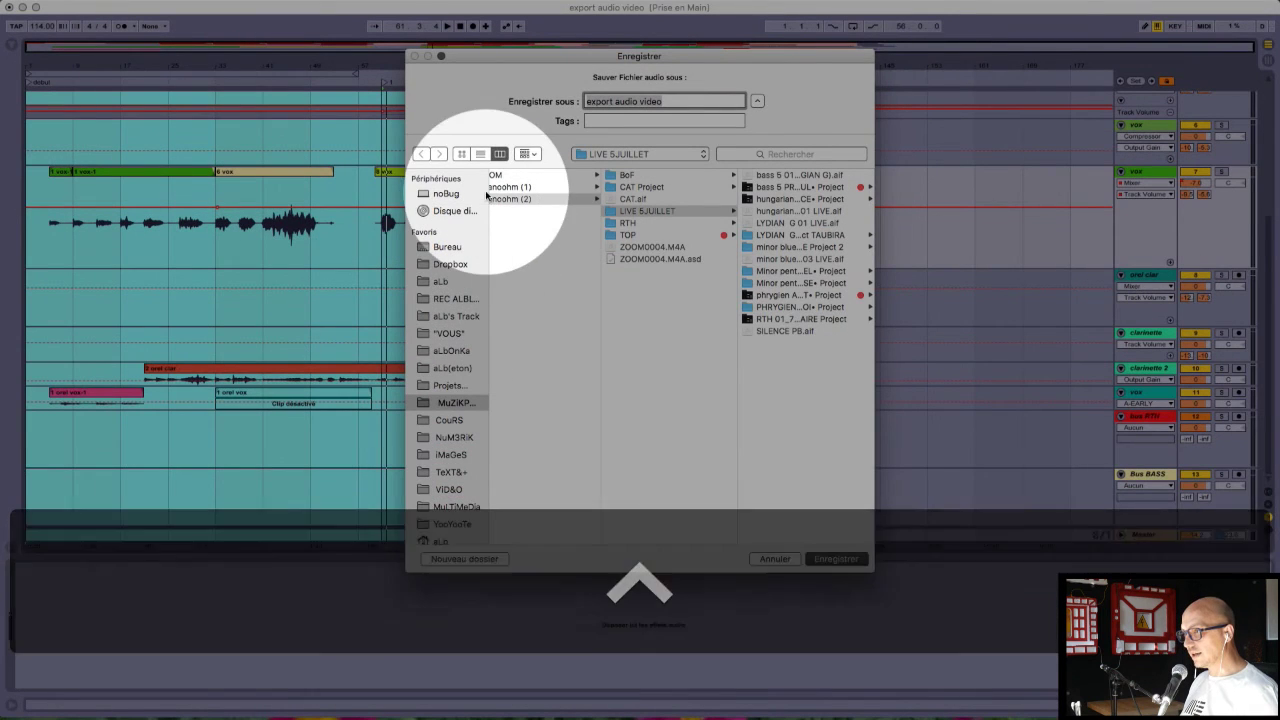
{"action": "left_click", "coordinate": [447, 246]}
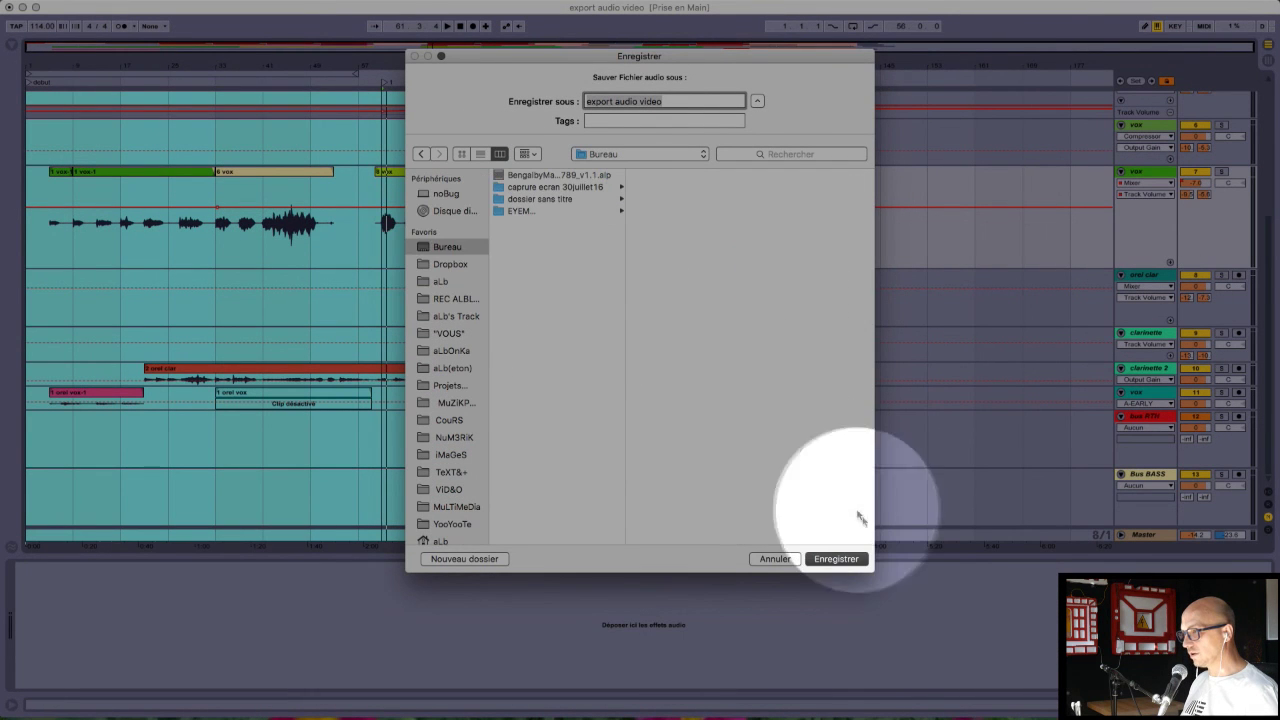
{"action": "left_click", "coordinate": [837, 560]}
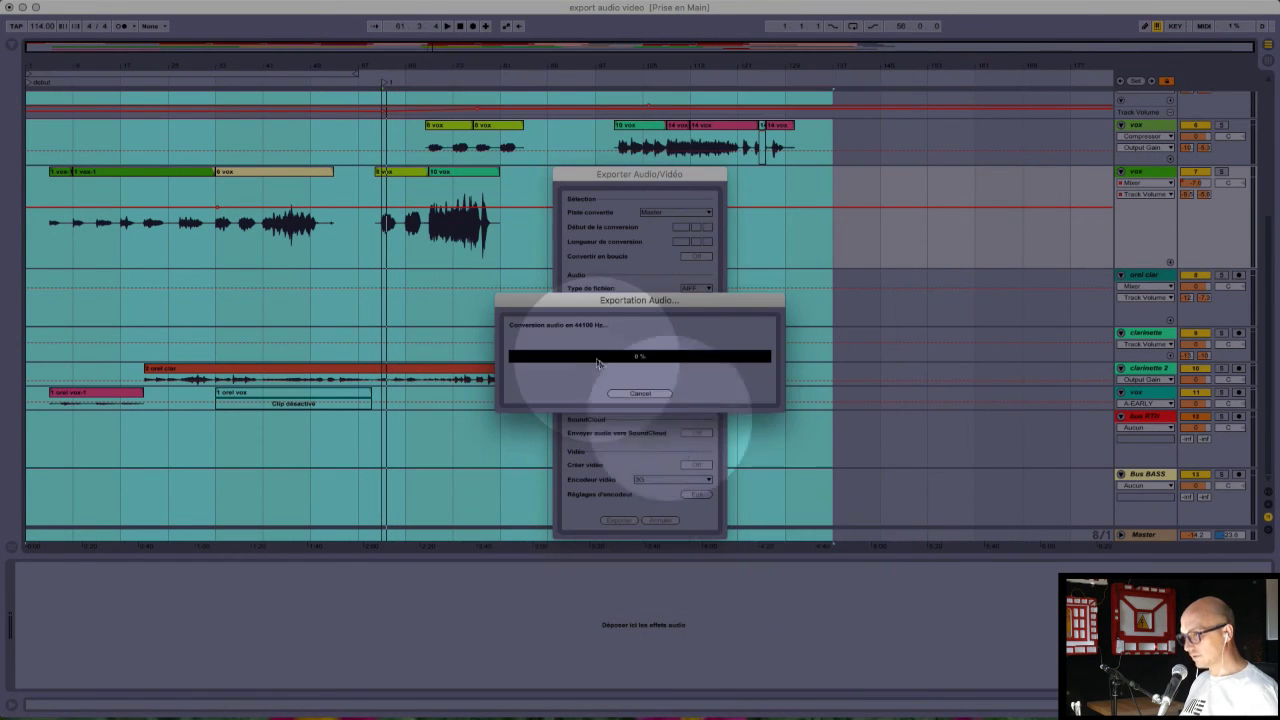